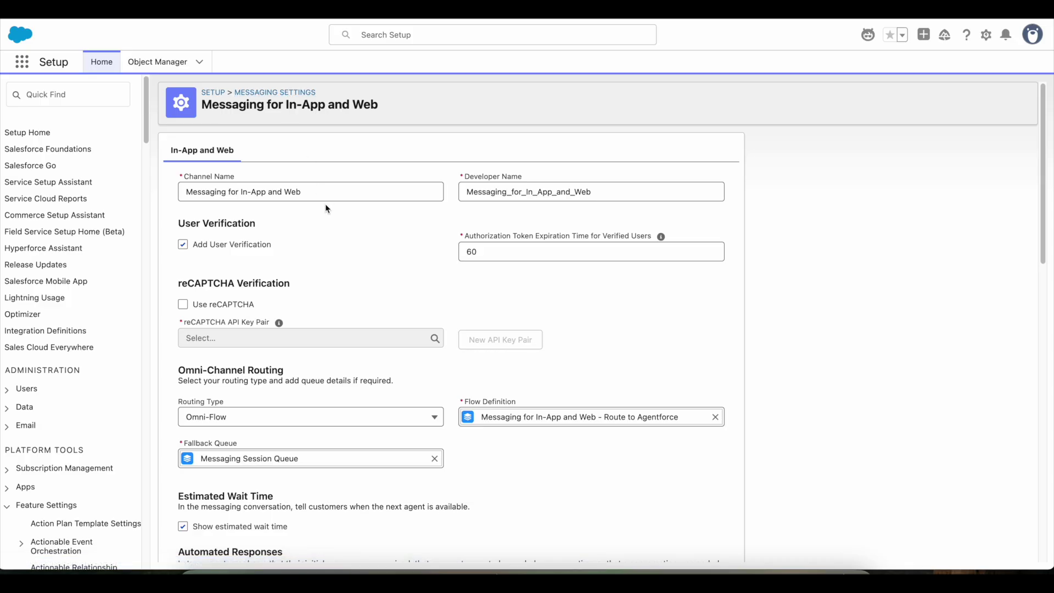
Return to the Messaging Settings list of messaging channels
{"action": "left_click", "coordinate": [252, 98]}
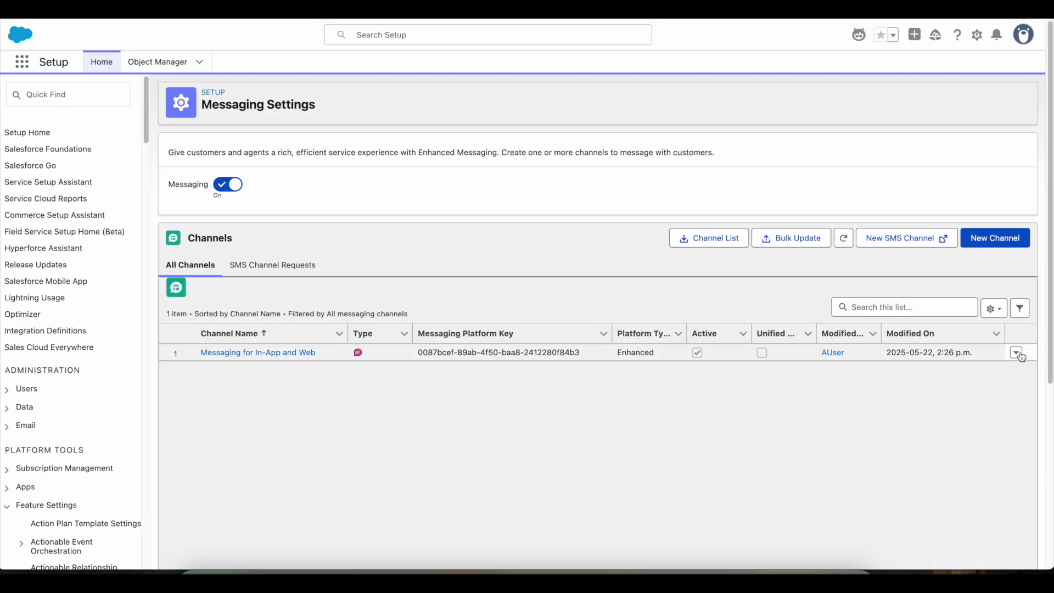
Edit the Messaging for In-App and Web channel and review its settings, including user verification
{"action": "left_click", "coordinate": [1020, 356]}
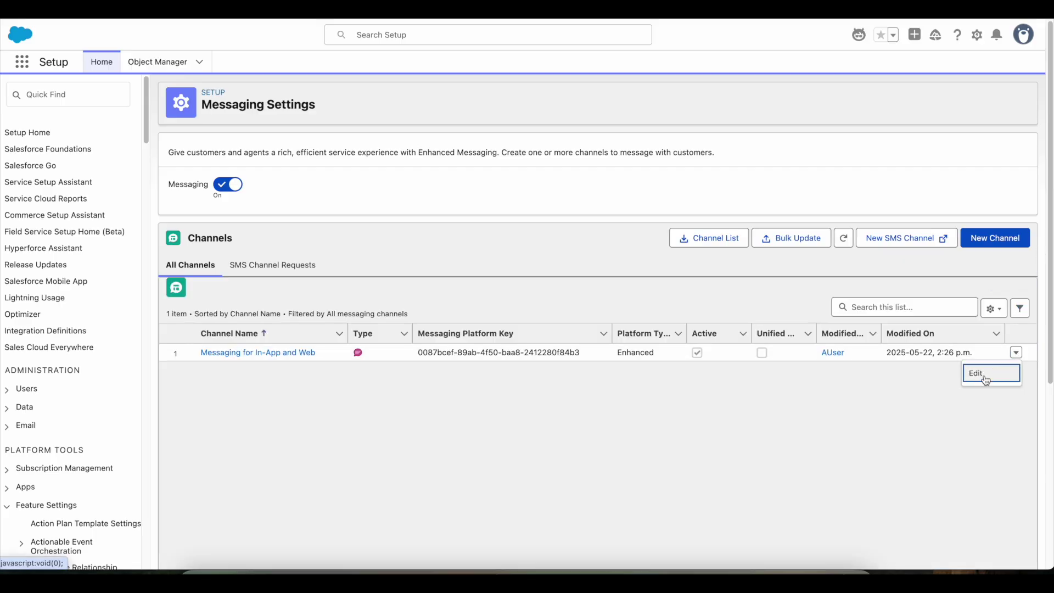
{"action": "left_click", "coordinate": [983, 375]}
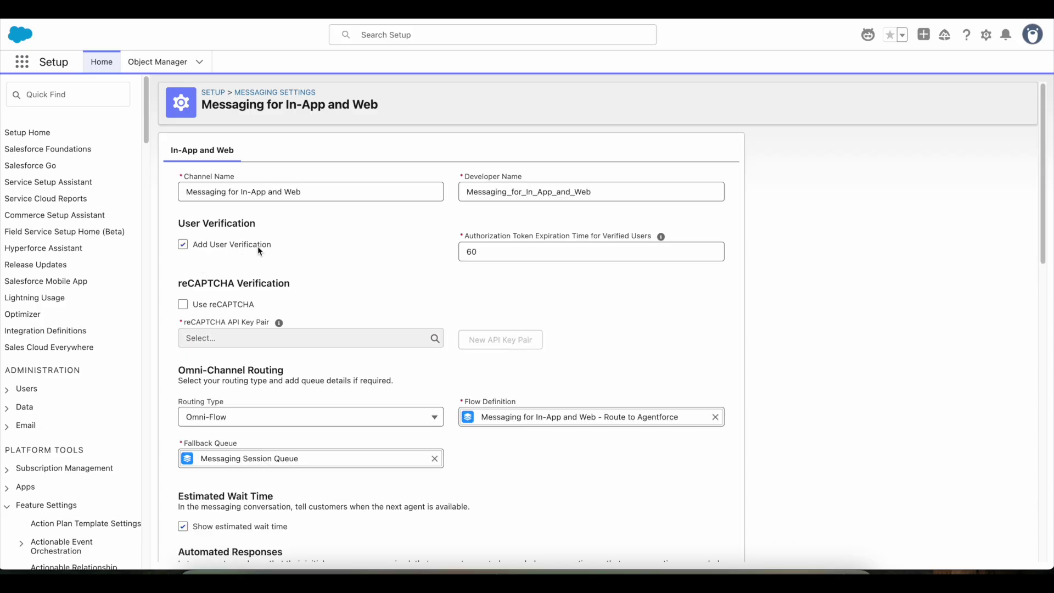
{"action": "scroll", "coordinate": [572, 329], "scroll_direction": "down", "scroll_amount": 15}
{"action": "scroll", "coordinate": [556, 313], "scroll_direction": "up", "scroll_amount": 12}
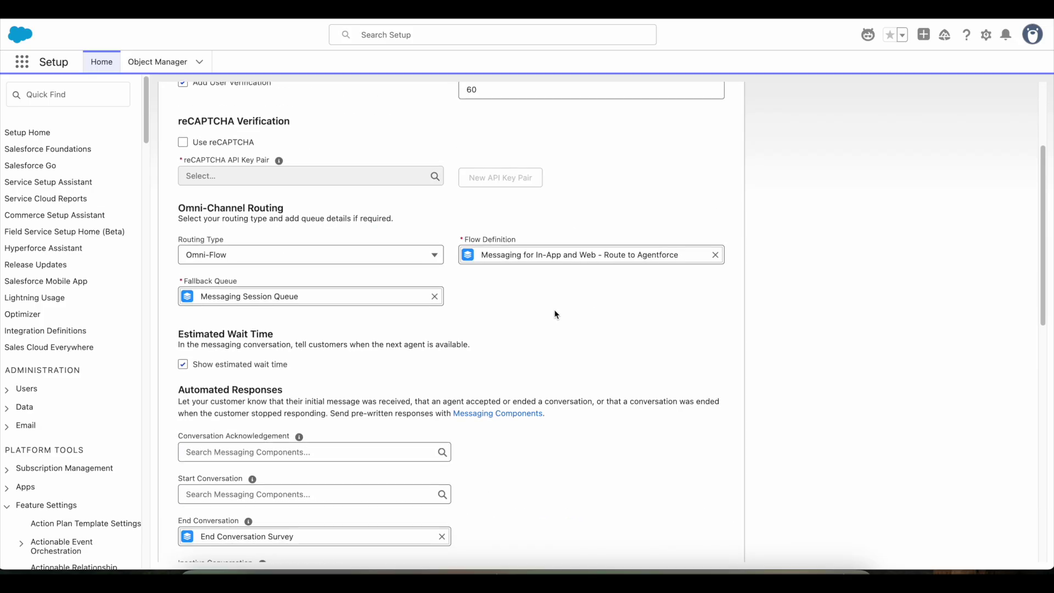
{"action": "scroll", "coordinate": [527, 384], "scroll_direction": "down", "scroll_amount": 12}
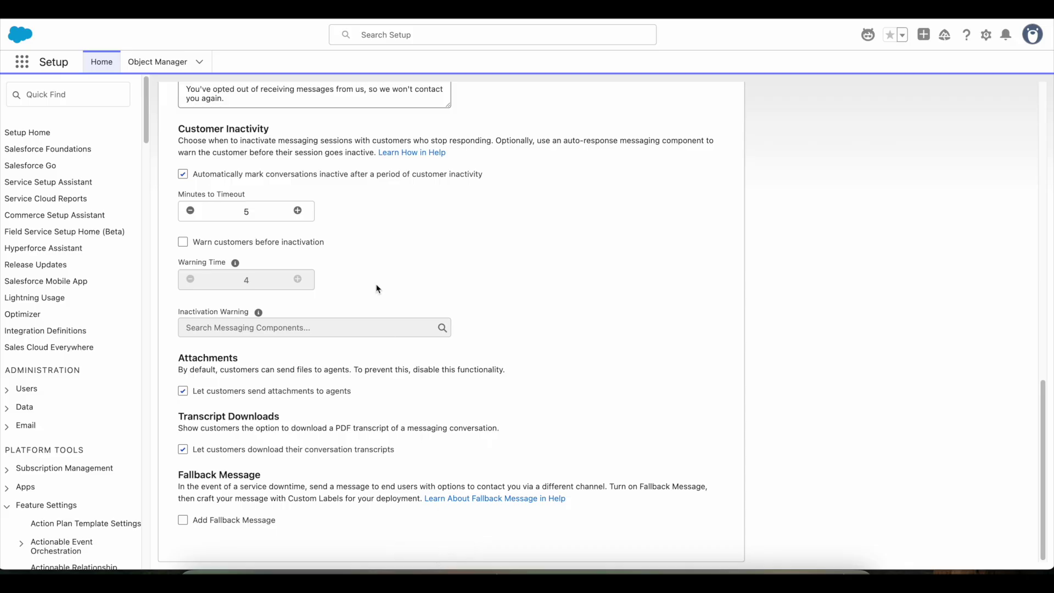
{"action": "scroll", "coordinate": [384, 308], "scroll_direction": "up", "scroll_amount": 8}
{"action": "scroll", "coordinate": [385, 315], "scroll_direction": "up", "scroll_amount": 6}
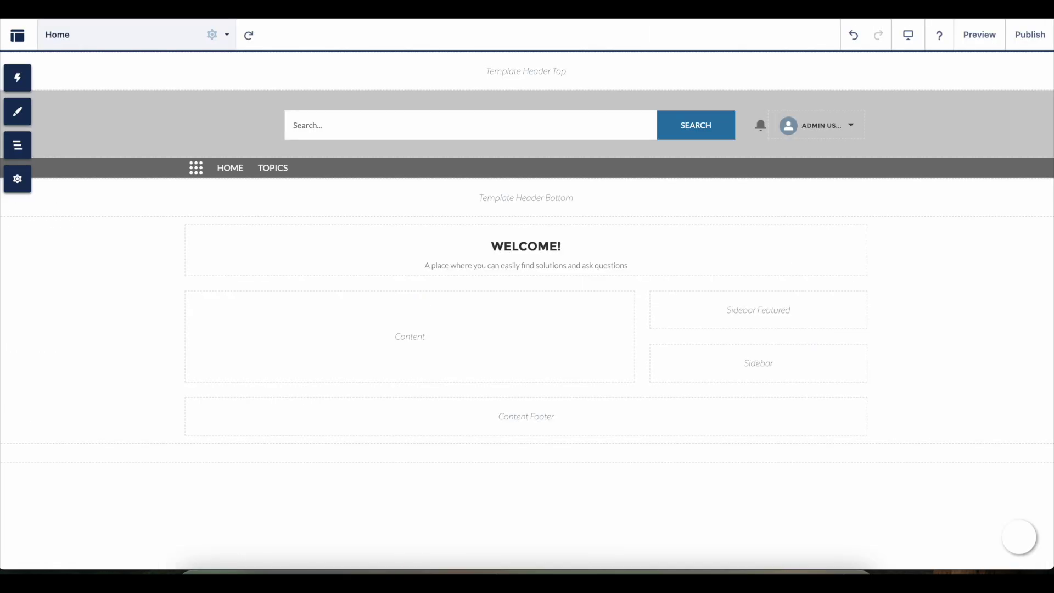
Show the Embedded Messaging component's properties, with credential-based user verification checked
{"action": "left_click", "coordinate": [1007, 541]}
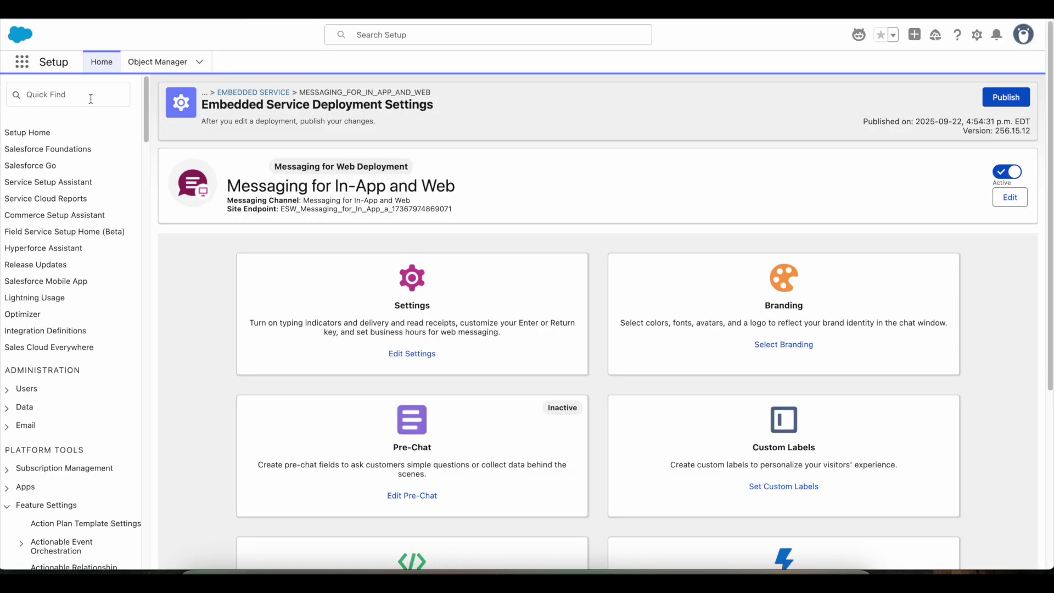
Find Digital Experiences All Sites via Quick Find 'all sit' and select a site's URL
{"action": "left_click", "coordinate": [90, 95]}
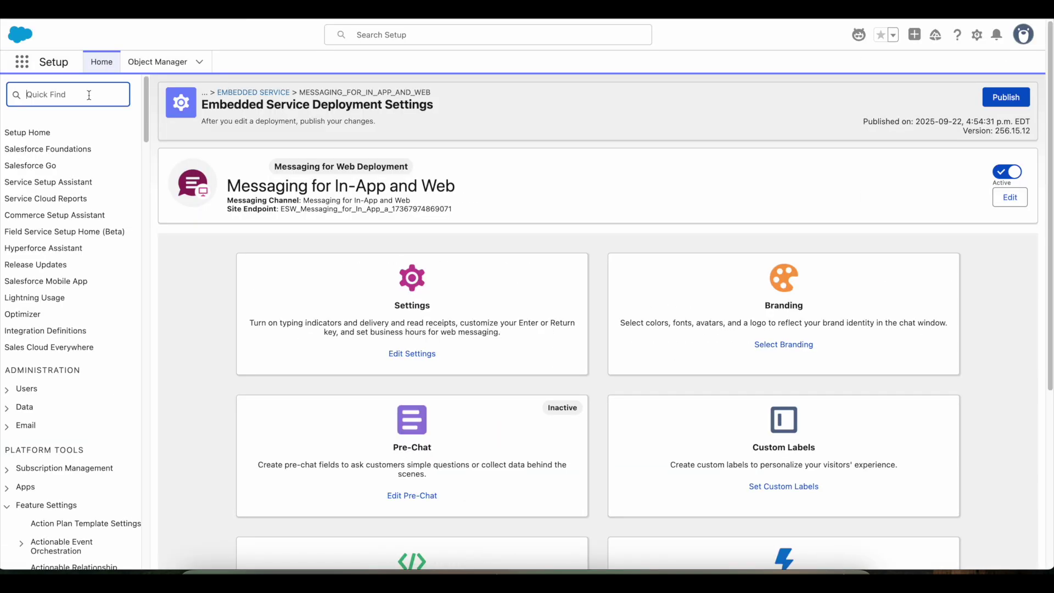
{"action": "type", "text": "all sit"}
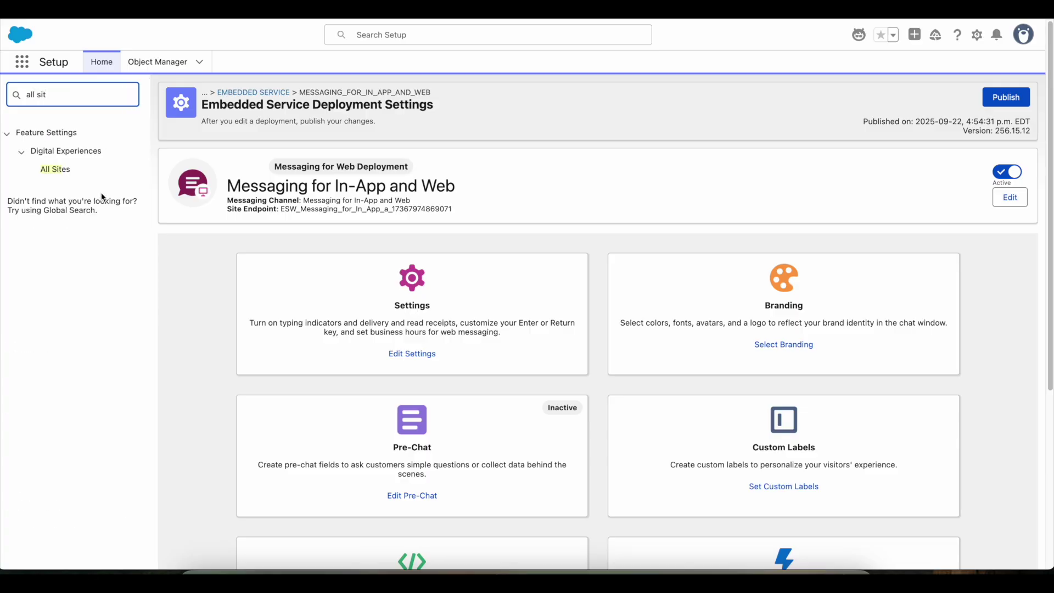
{"action": "left_click", "coordinate": [54, 175]}
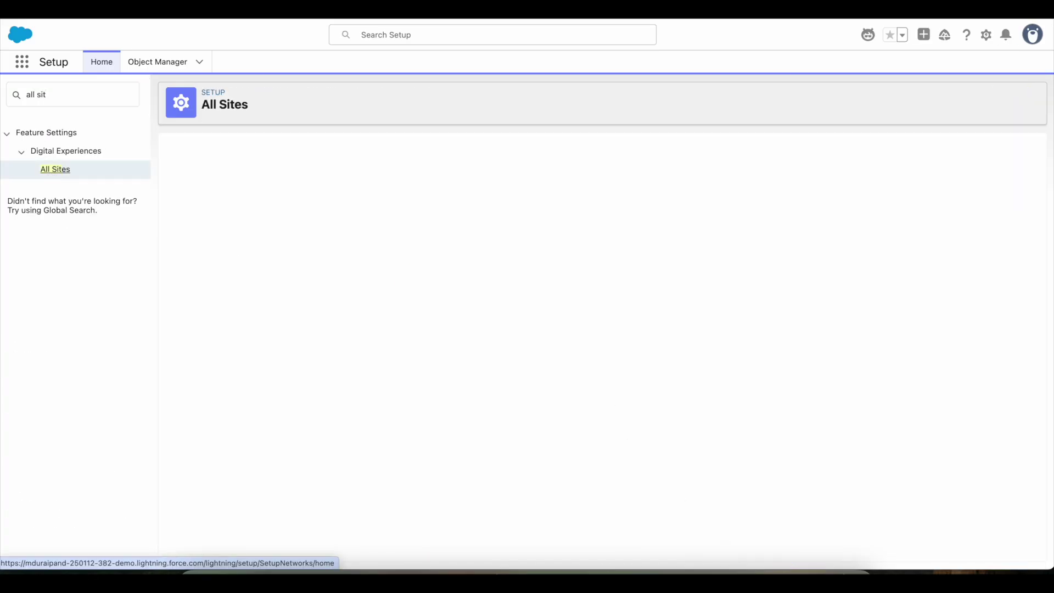
{"action": "right_click", "coordinate": [700, 571]}
{"action": "left_click", "coordinate": [701, 560]}
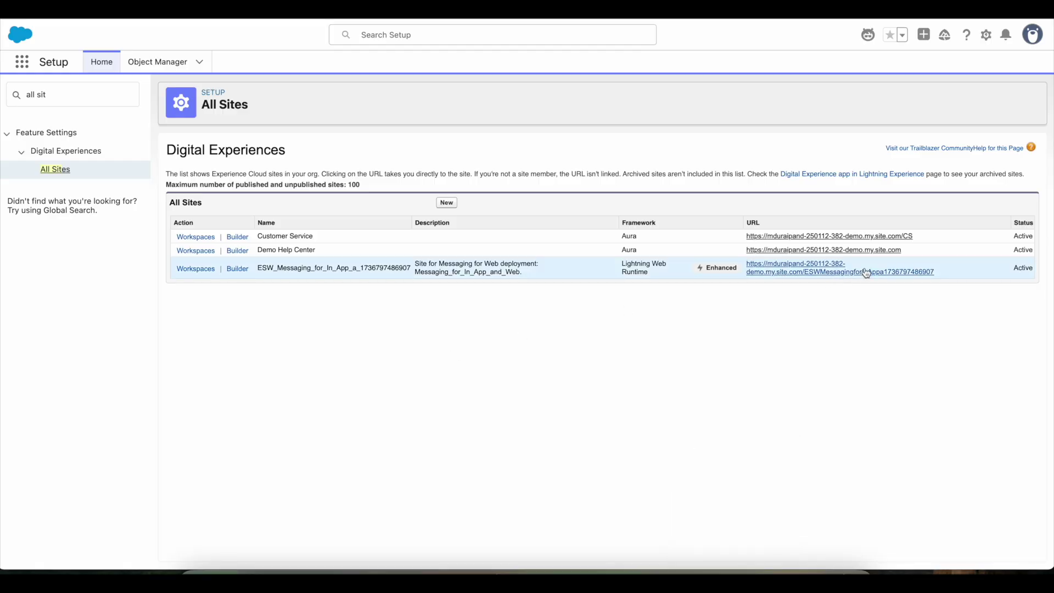
{"action": "left_click_drag", "start_coordinate": [916, 237], "coordinate": [748, 239]}
{"action": "key", "text": "super+c"}
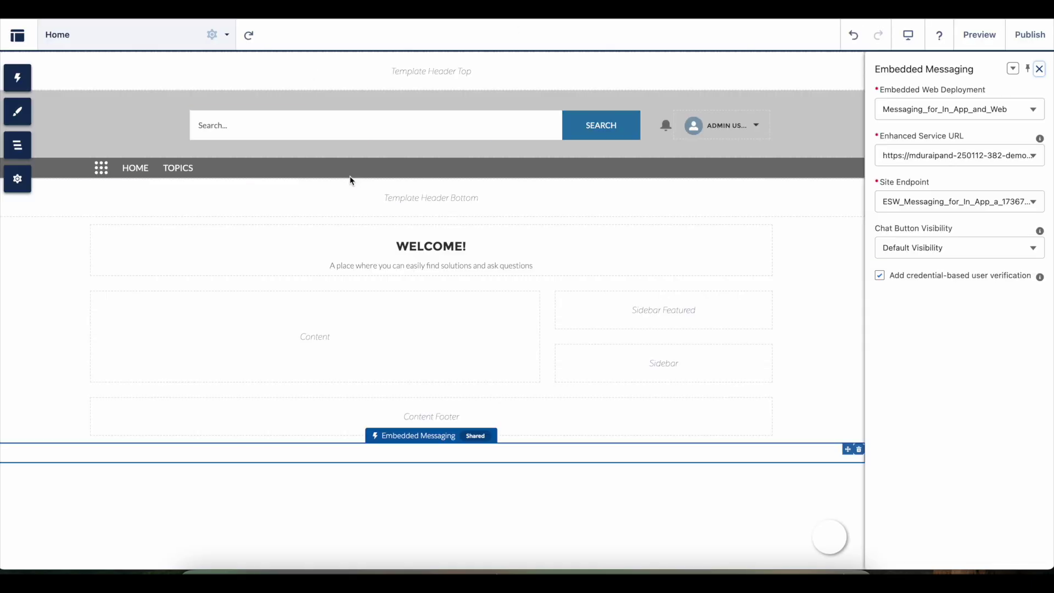
In a separate browser, log into the Experience Cloud site as the test customer and open the chat
{"action": "left_click", "coordinate": [687, 568]}
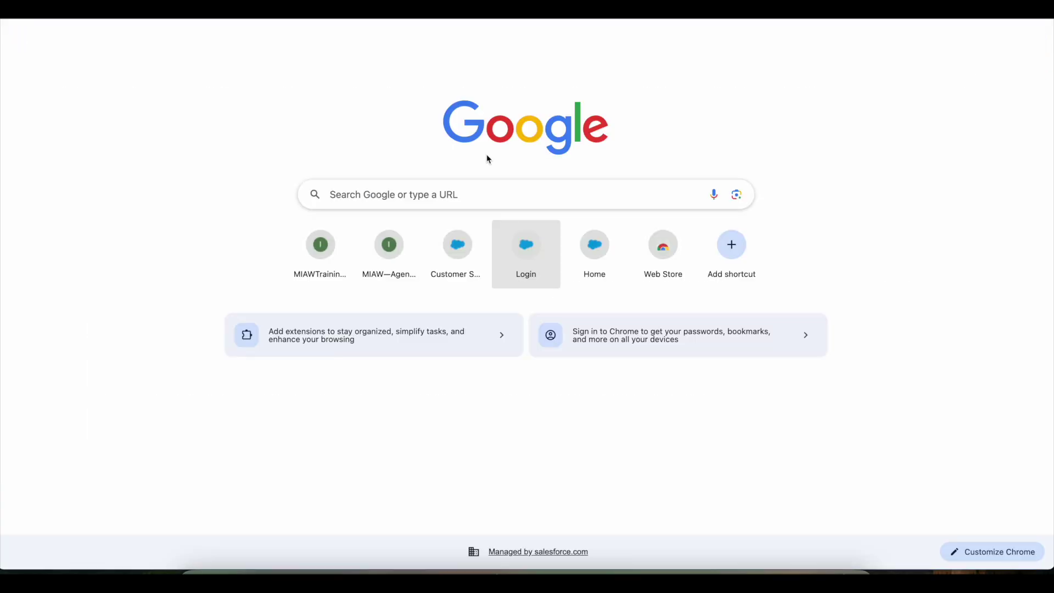
{"action": "key", "text": "super+v"}
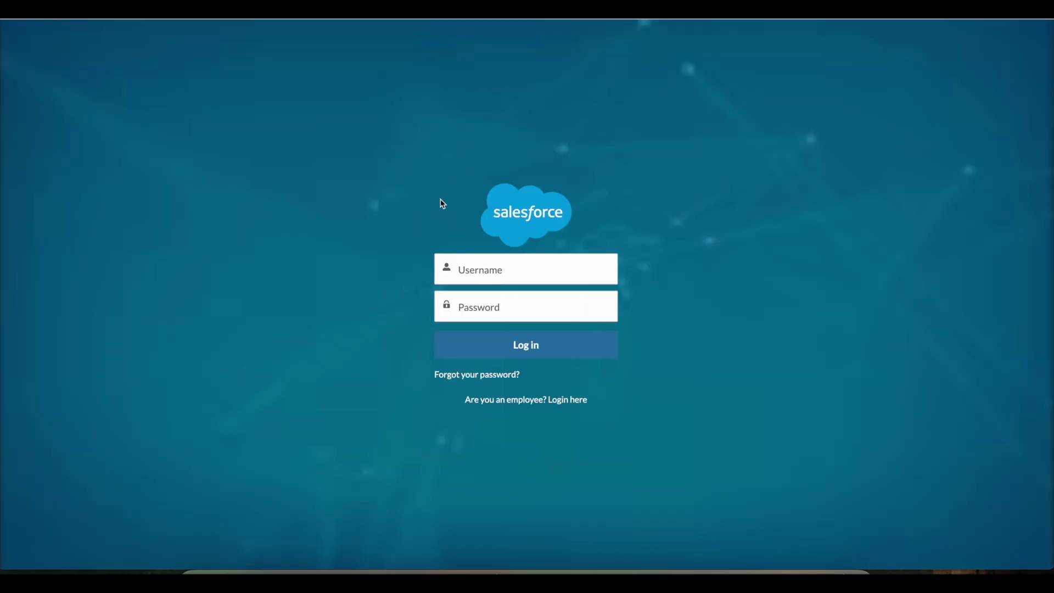
{"action": "left_click", "coordinate": [513, 271]}
{"action": "left_click", "coordinate": [551, 303]}
{"action": "left_click", "coordinate": [551, 305]}
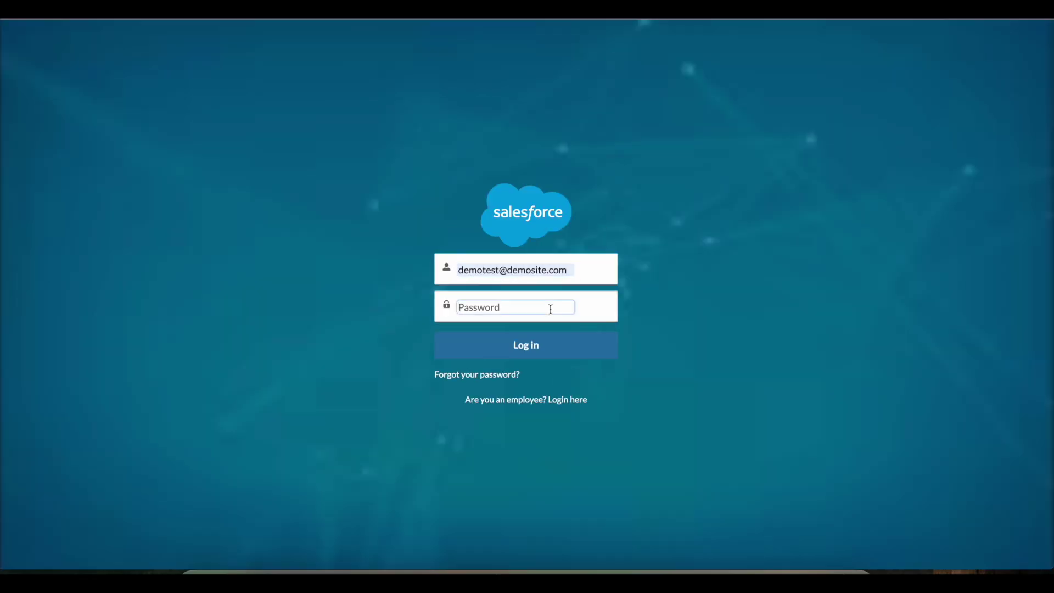
{"action": "type", "text": "demotest123456"}
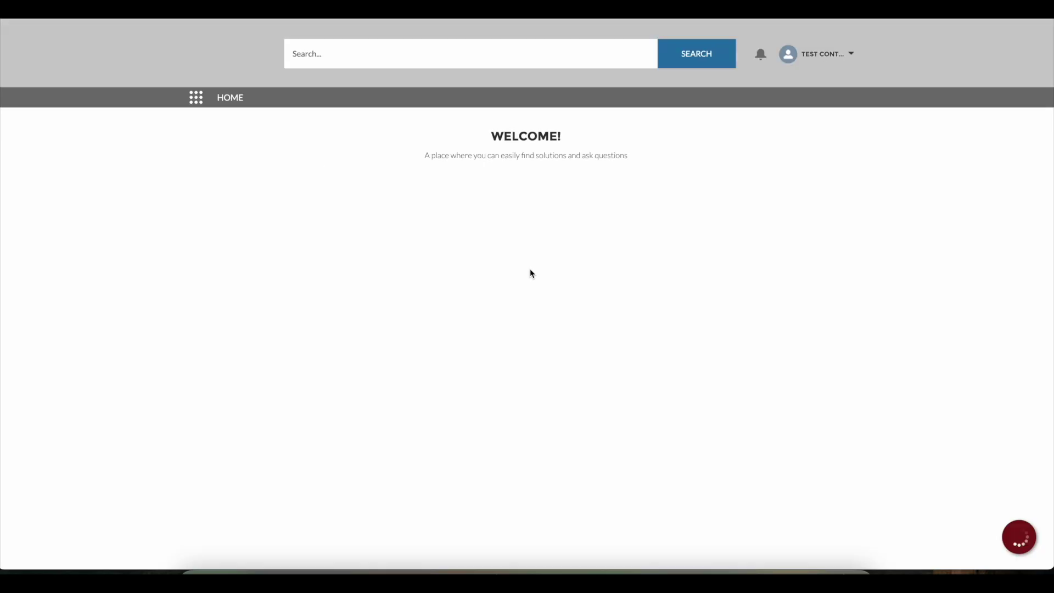
{"action": "left_click", "coordinate": [1019, 538]}
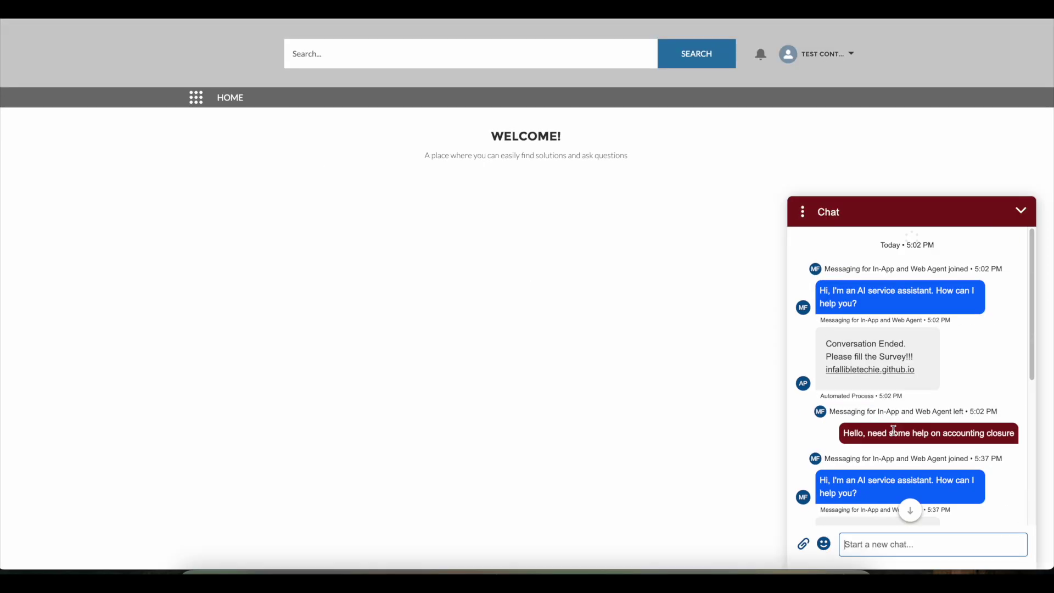
Send the message 'demo test' in the site's chat
{"action": "left_click", "coordinate": [907, 541]}
{"action": "type", "text": "demo test"}
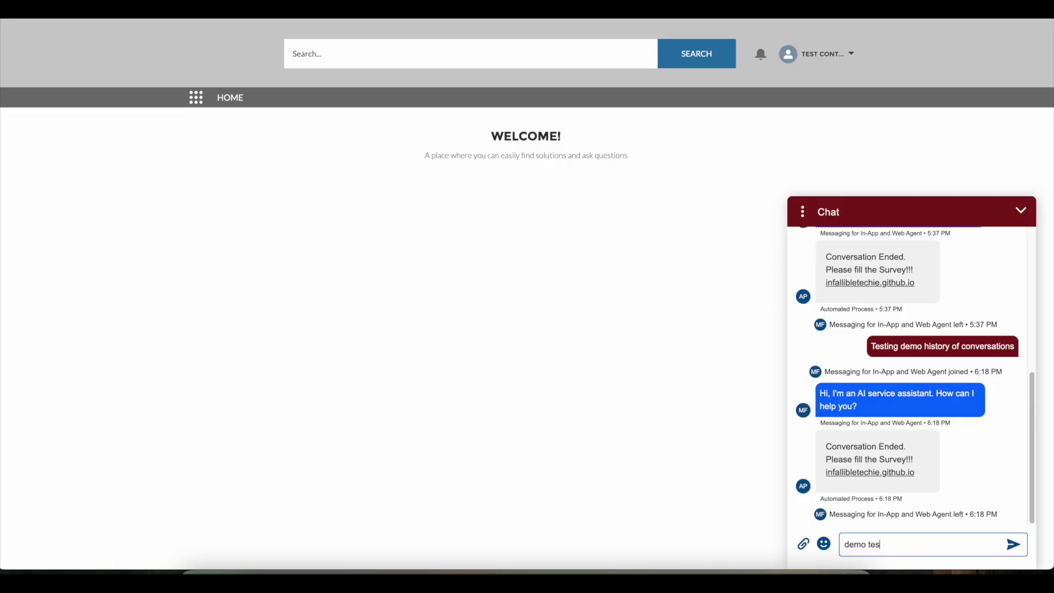
{"action": "key", "text": "Return"}
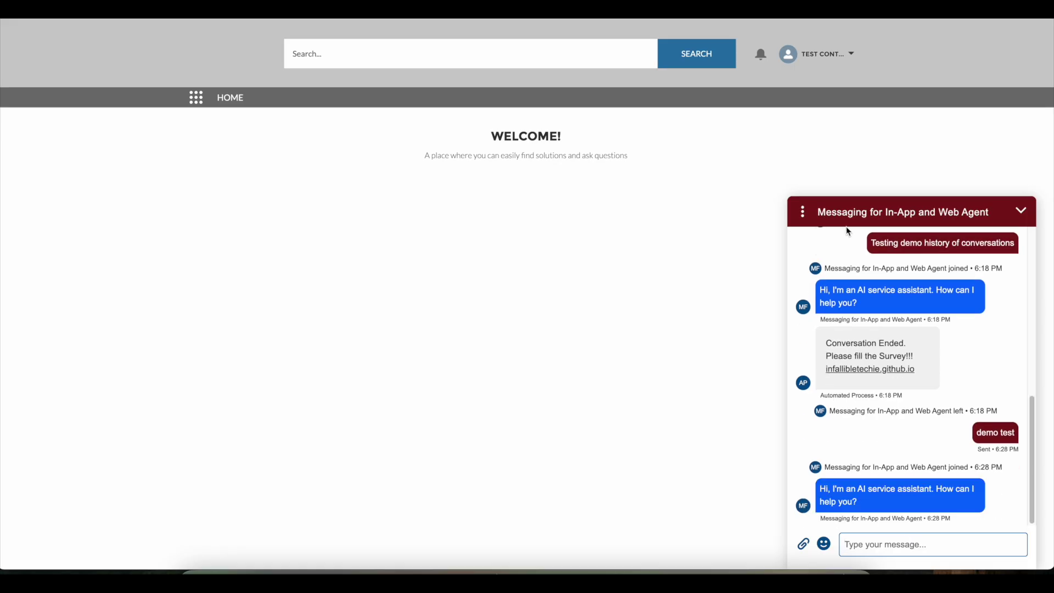
End the chat and go back to the Experience Builder window
{"action": "left_click", "coordinate": [803, 211]}
{"action": "left_click", "coordinate": [826, 271]}
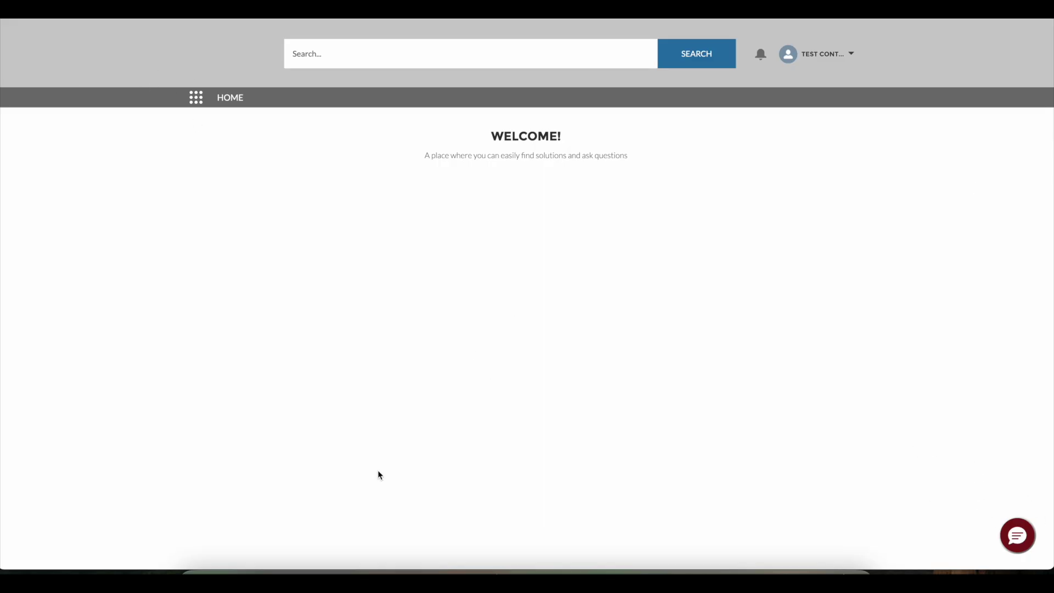
{"action": "left_click", "coordinate": [435, 577]}
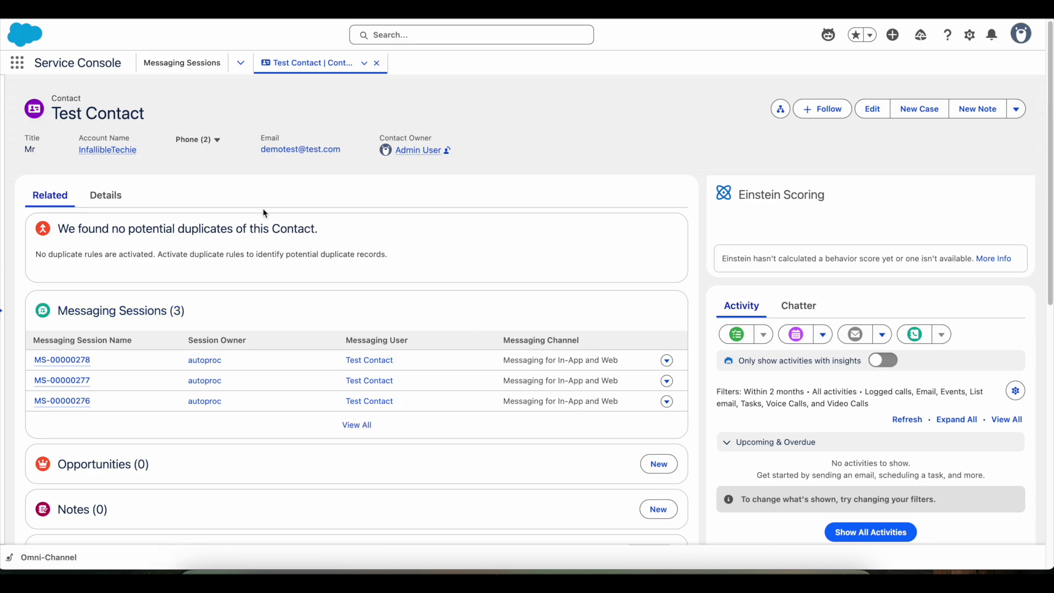
Refresh the contact, review new session MS-00000279's conversation, then close the contact tab
{"action": "left_click", "coordinate": [365, 63]}
{"action": "left_click", "coordinate": [346, 85]}
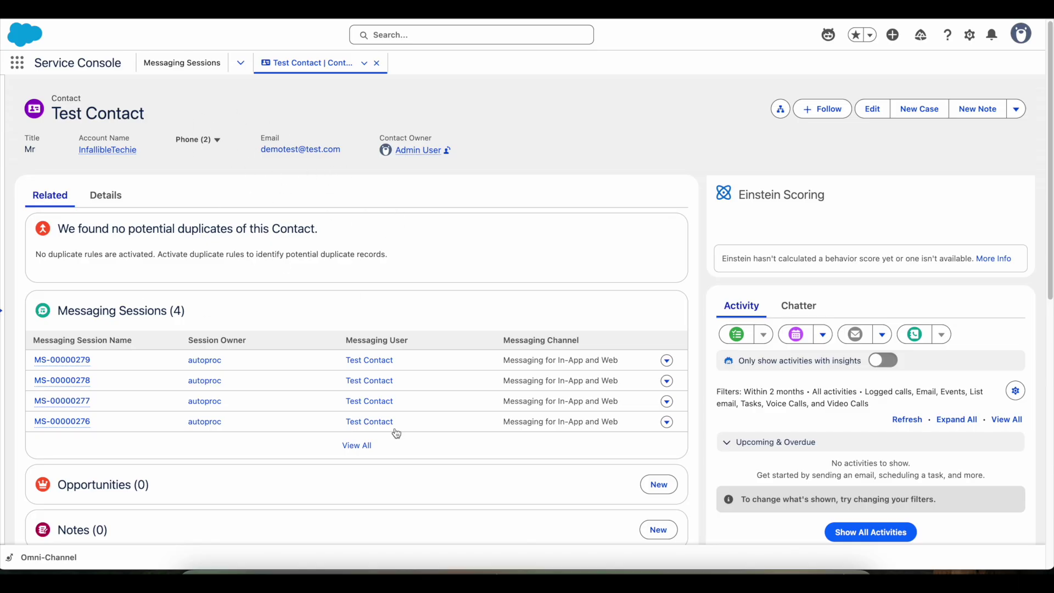
{"action": "left_click", "coordinate": [82, 362]}
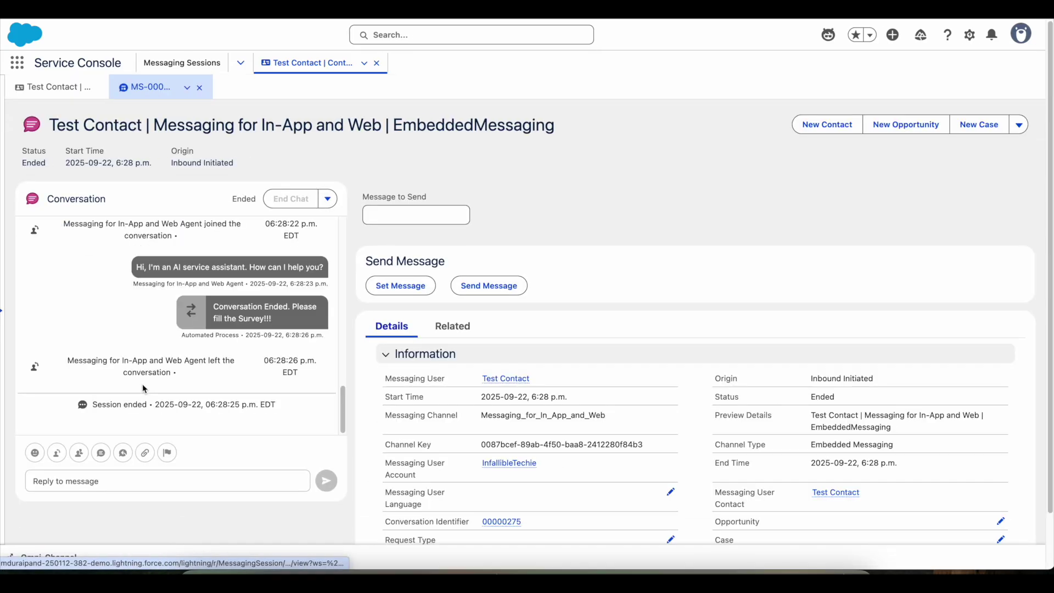
{"action": "scroll", "coordinate": [202, 369], "scroll_direction": "down", "scroll_amount": 2}
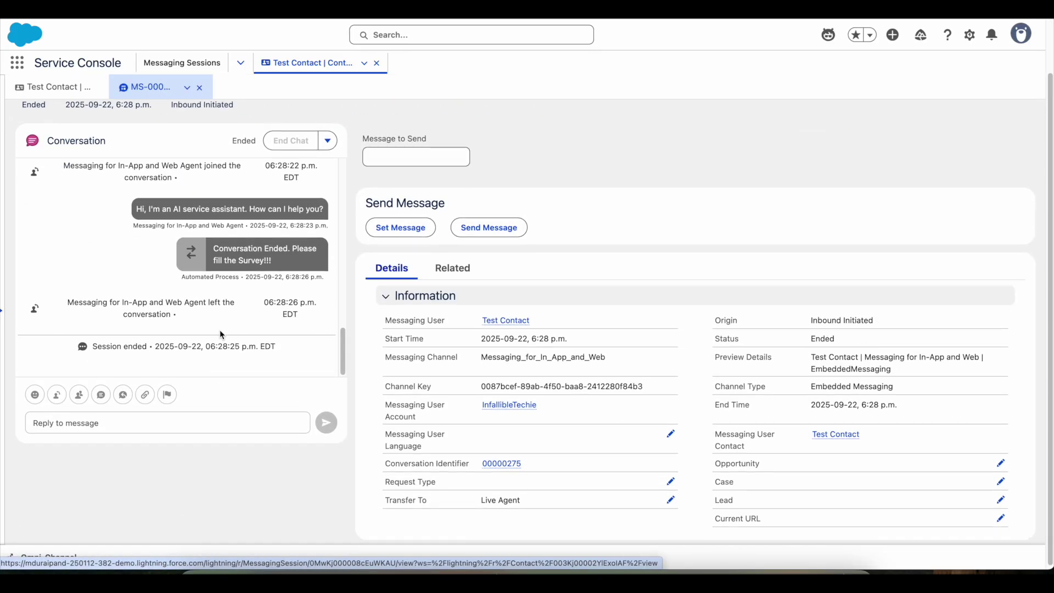
{"action": "scroll", "coordinate": [220, 329], "scroll_direction": "up", "scroll_amount": 2}
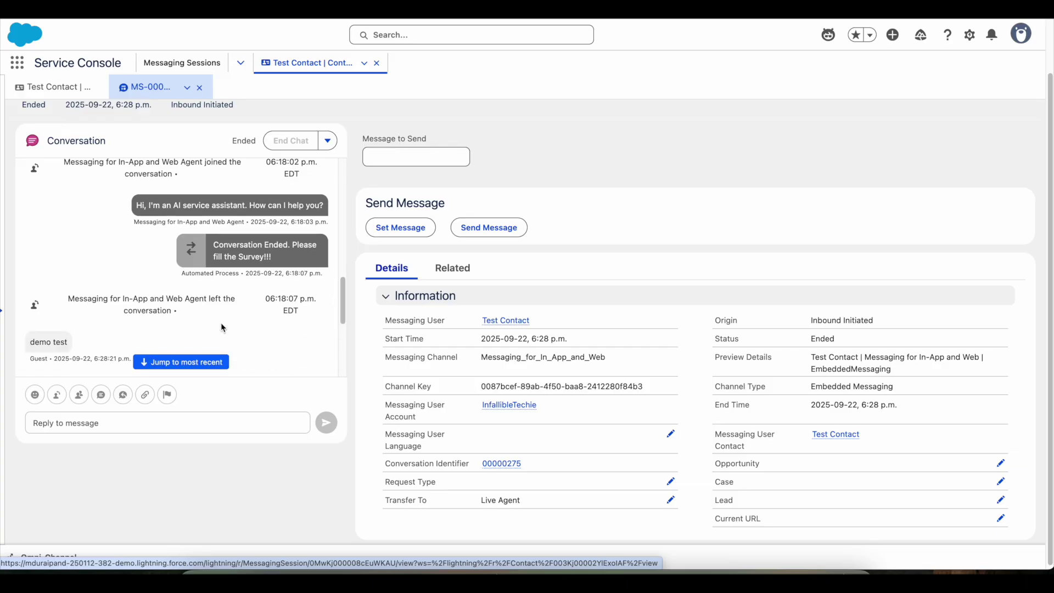
{"action": "left_click", "coordinate": [376, 65]}
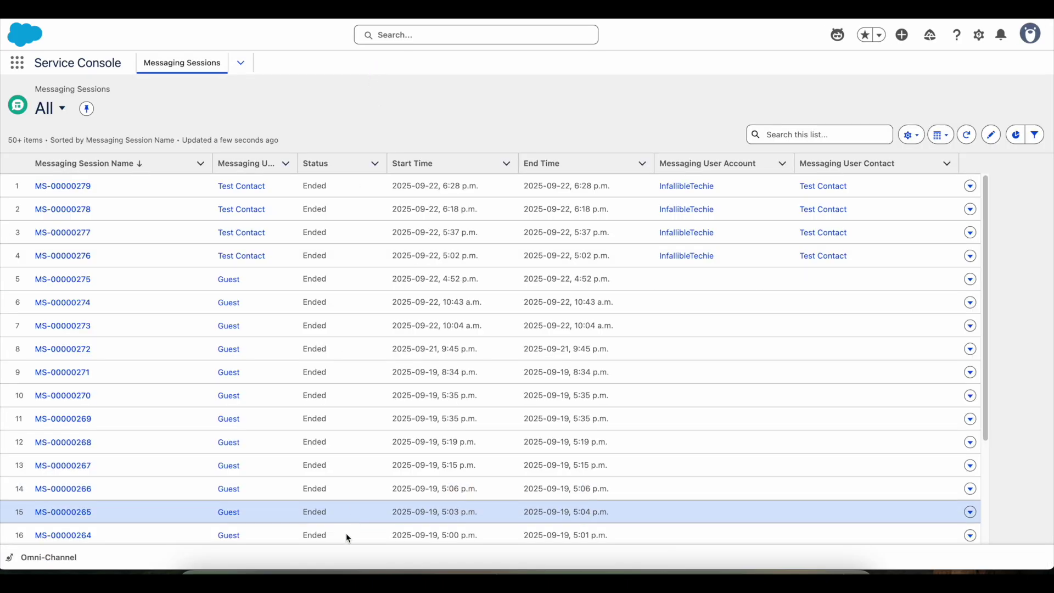
{"action": "left_click", "coordinate": [343, 582]}
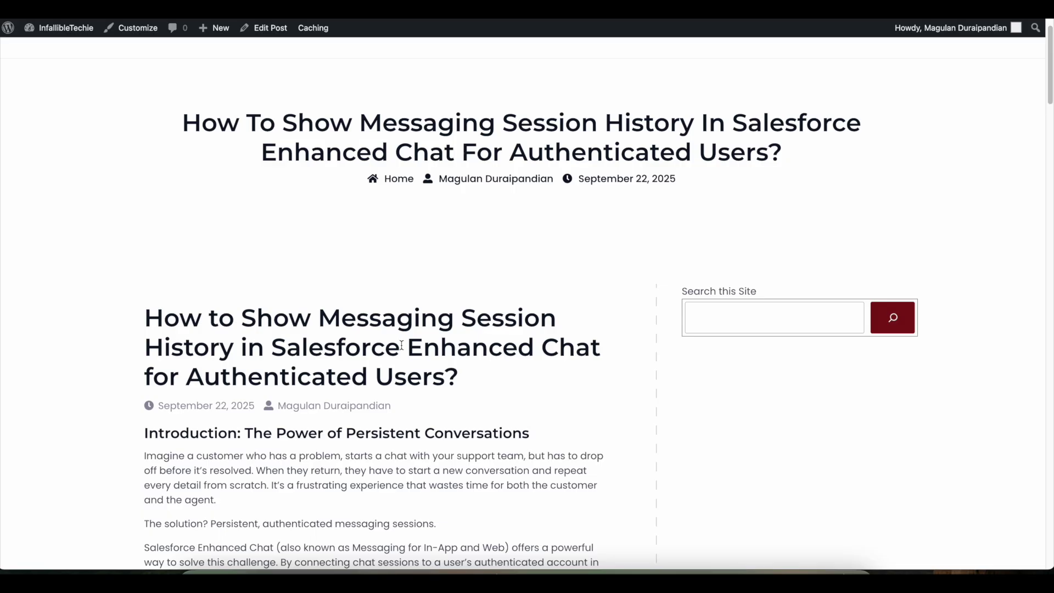
Scroll through the messaging session history blog post down to its comments
{"action": "scroll", "coordinate": [402, 345], "scroll_direction": "down", "scroll_amount": 10}
{"action": "scroll", "coordinate": [402, 347], "scroll_direction": "down", "scroll_amount": 4}
{"action": "scroll", "coordinate": [401, 347], "scroll_direction": "down", "scroll_amount": 3}
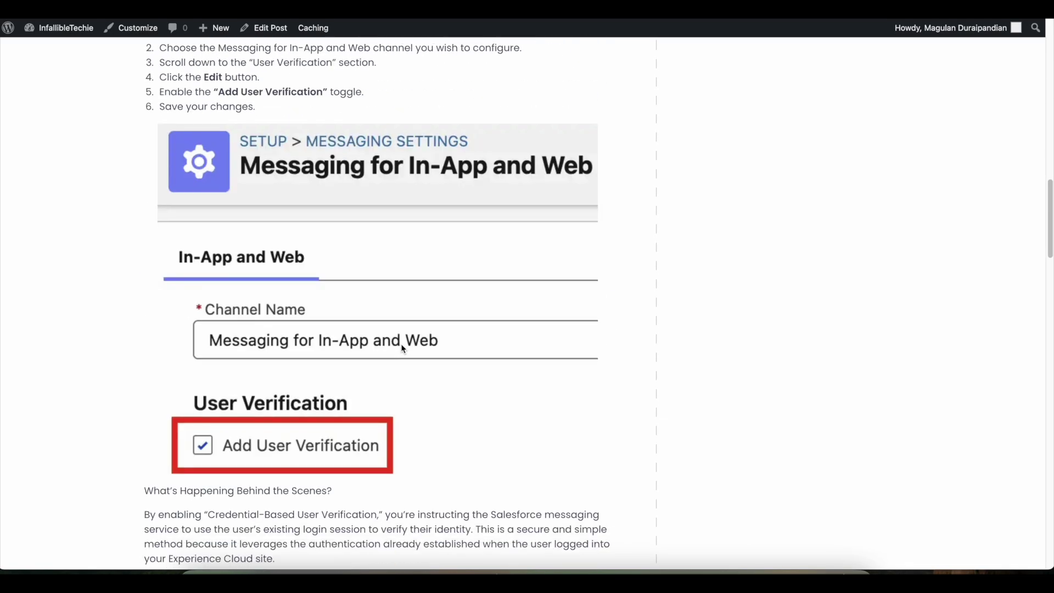